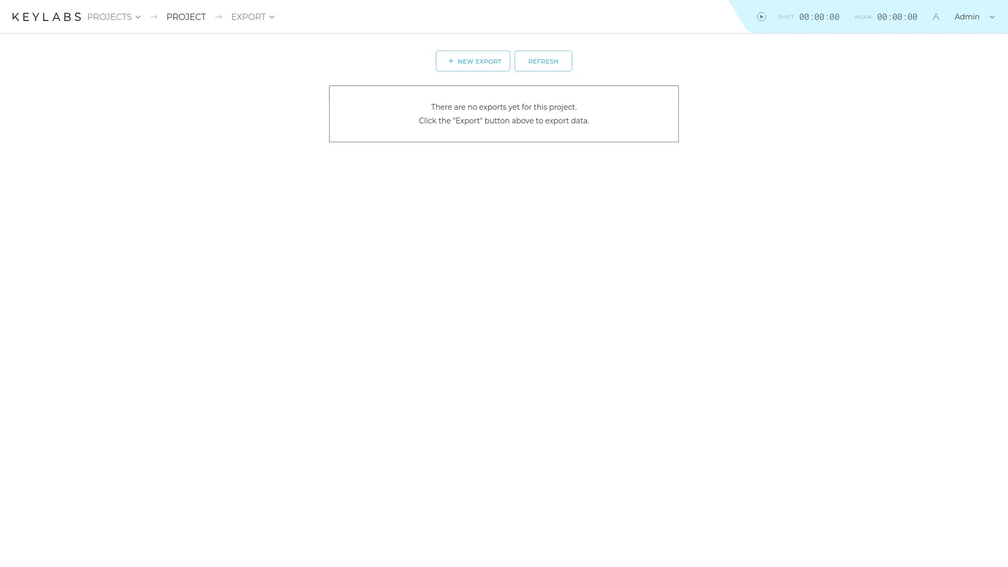
Step: Start a new export and set the export type to Export completed files
{"action": "left_click", "coordinate": [476, 68]}
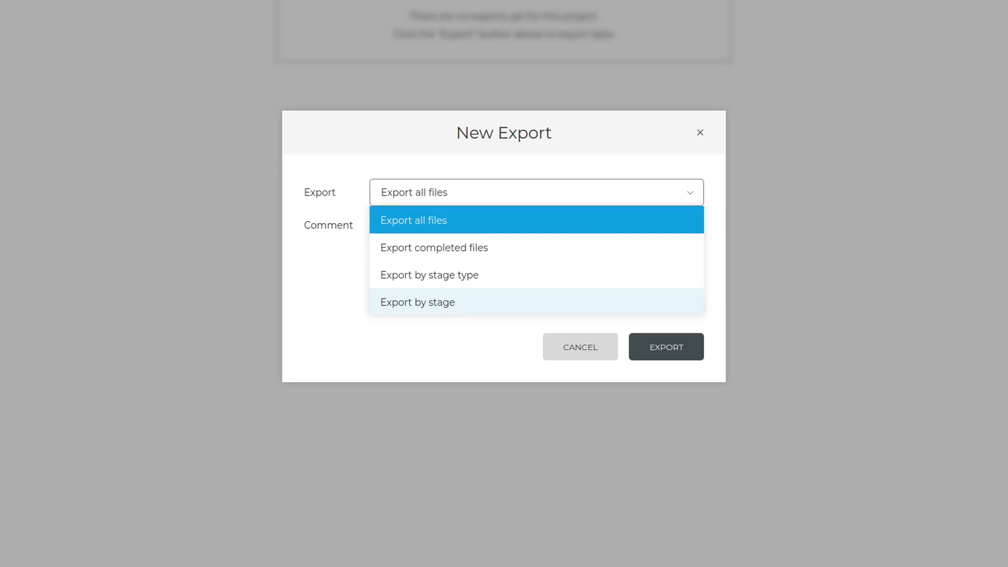
{"action": "key", "text": "Escape"}
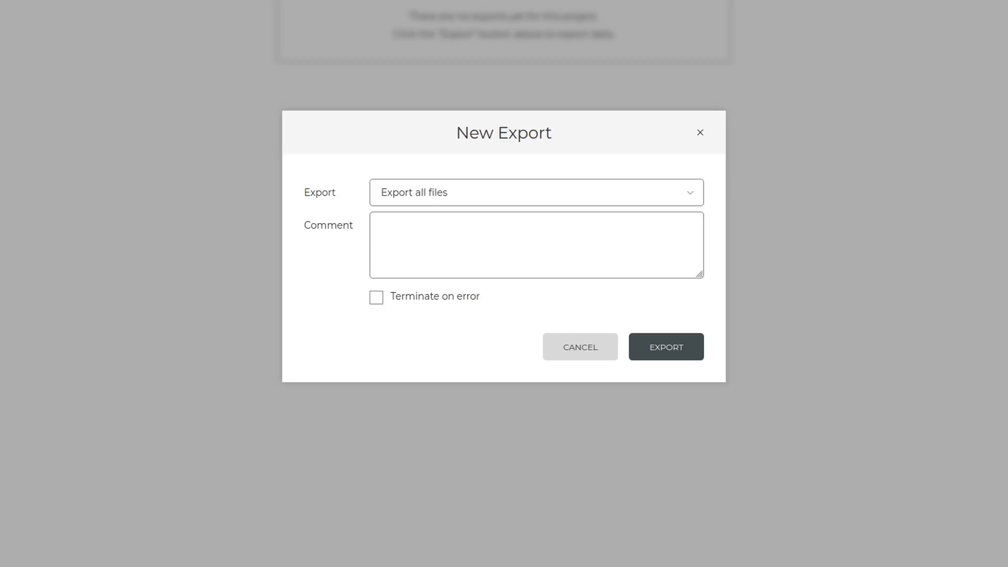
{"action": "key", "text": "Down"}
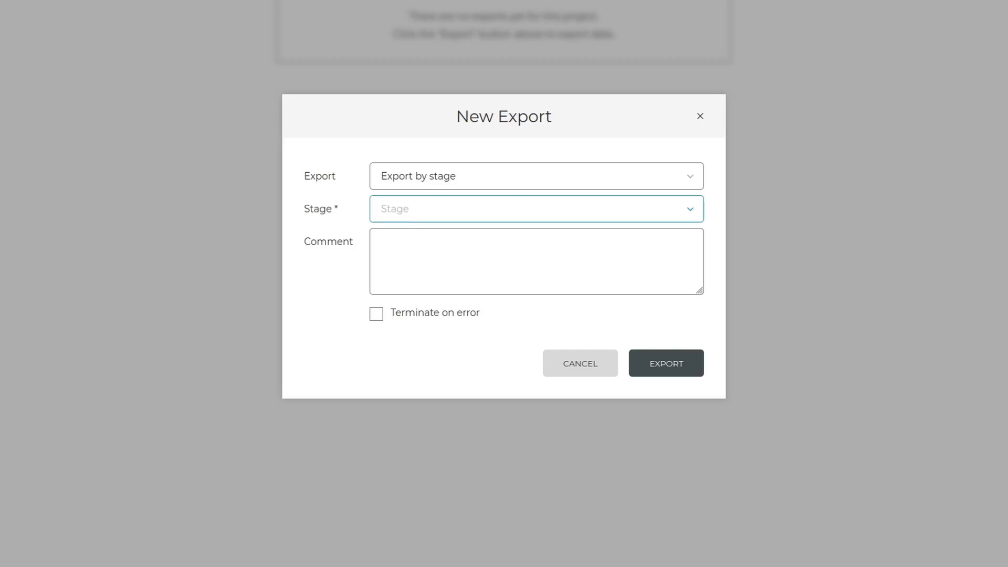
{"action": "left_click", "coordinate": [537, 209]}
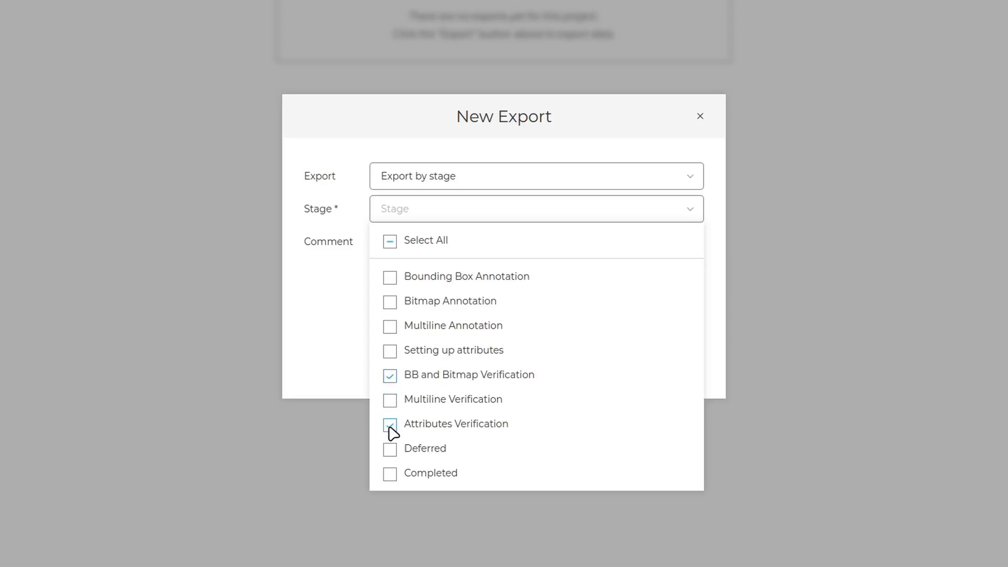
{"action": "key", "text": "Escape"}
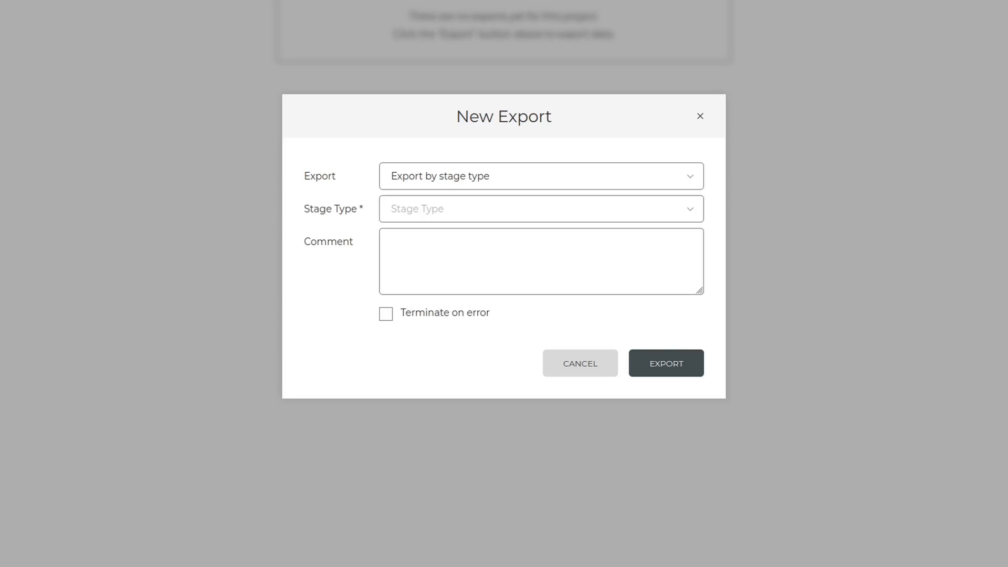
{"action": "left_click", "coordinate": [541, 209]}
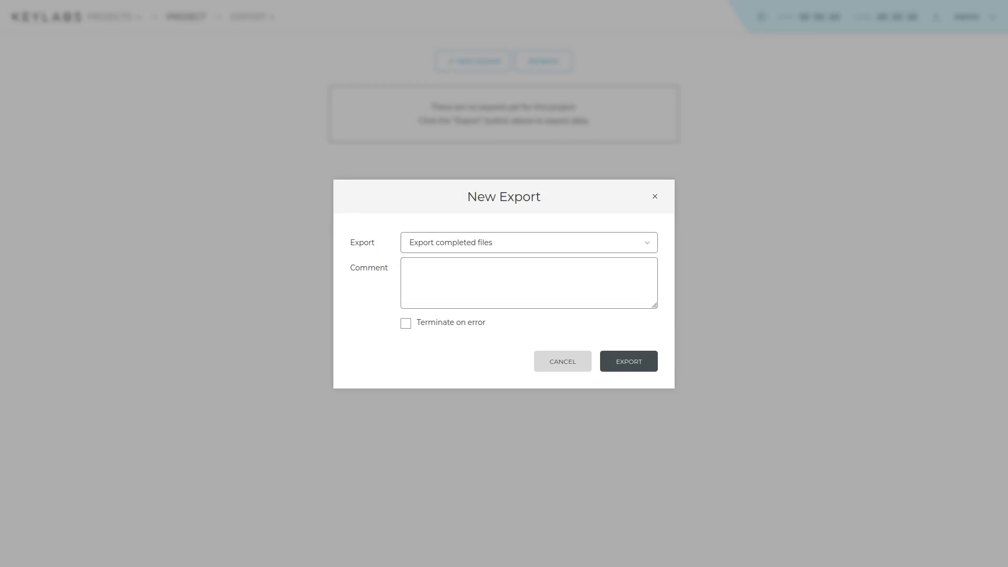
Step: Enter the export comment "Exporting files for client review"
{"action": "left_click", "coordinate": [504, 282]}
{"action": "type", "text": "Exporting "}
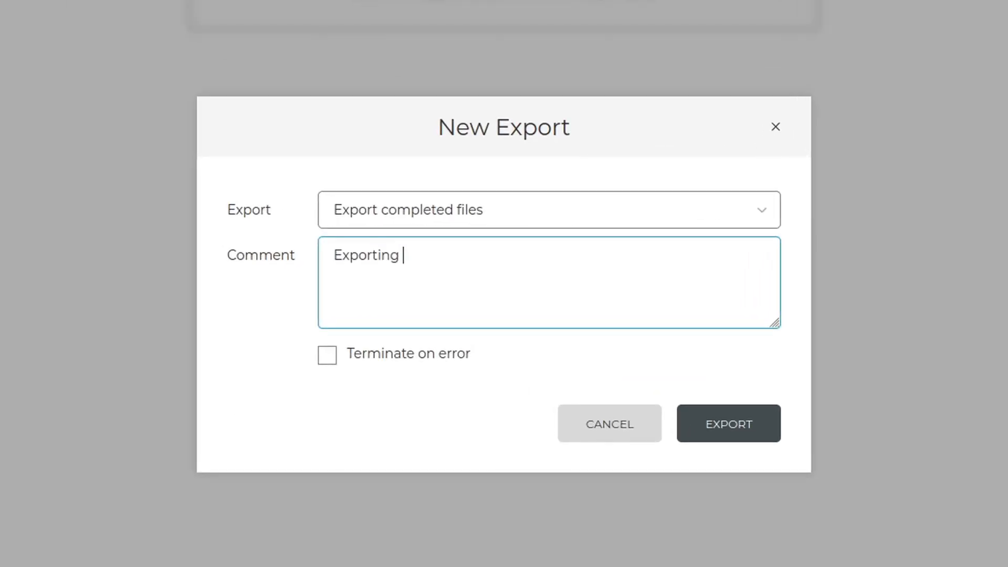
{"action": "type", "text": "files for client review"}
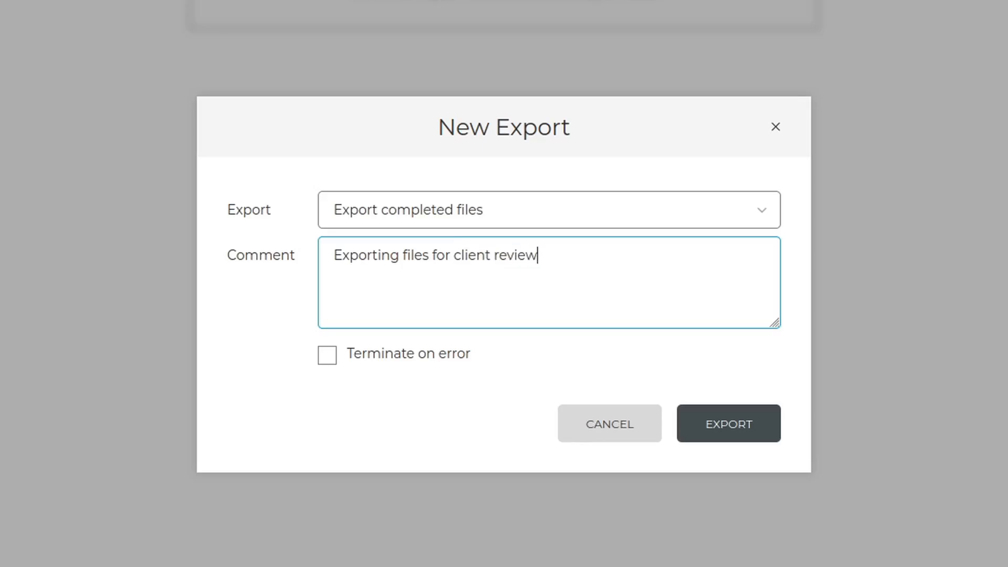
Step: Replace the comment with "Include only final versions for backup"
{"action": "key", "text": "ctrl+a"}
{"action": "type", "text": "Include only final v"}
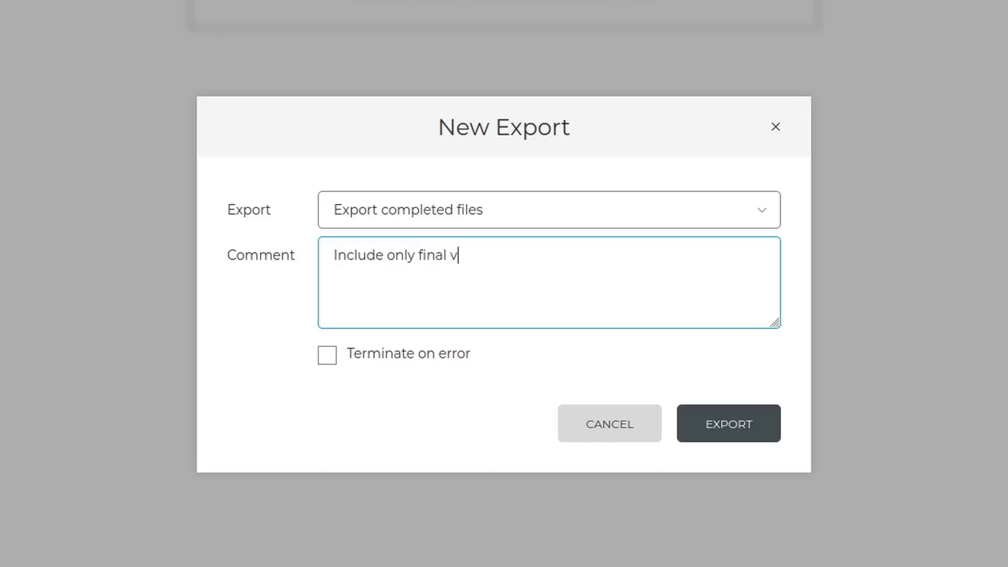
{"action": "type", "text": "ersions for backup"}
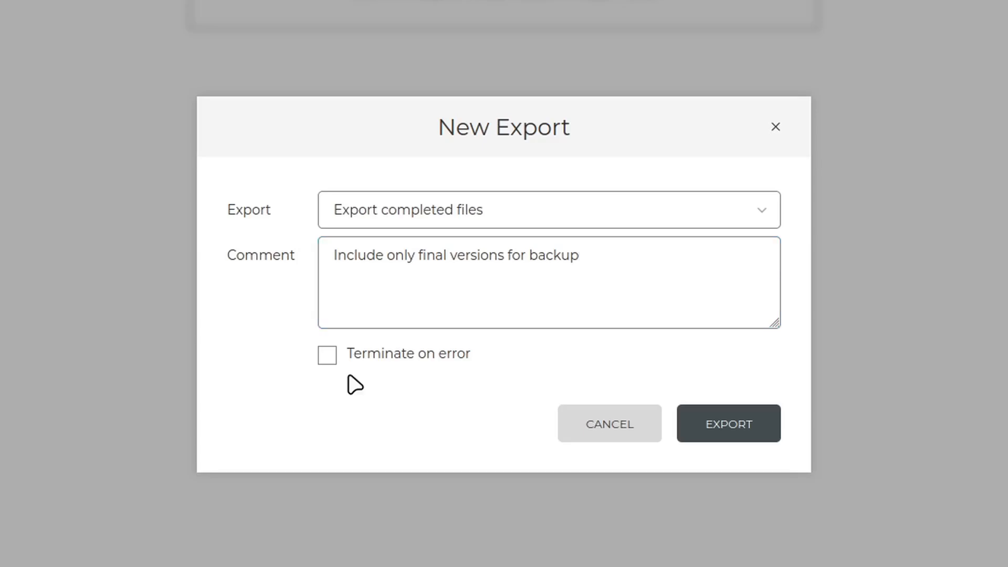
Step: Enable Terminate on error and start the export
{"action": "left_click", "coordinate": [336, 363]}
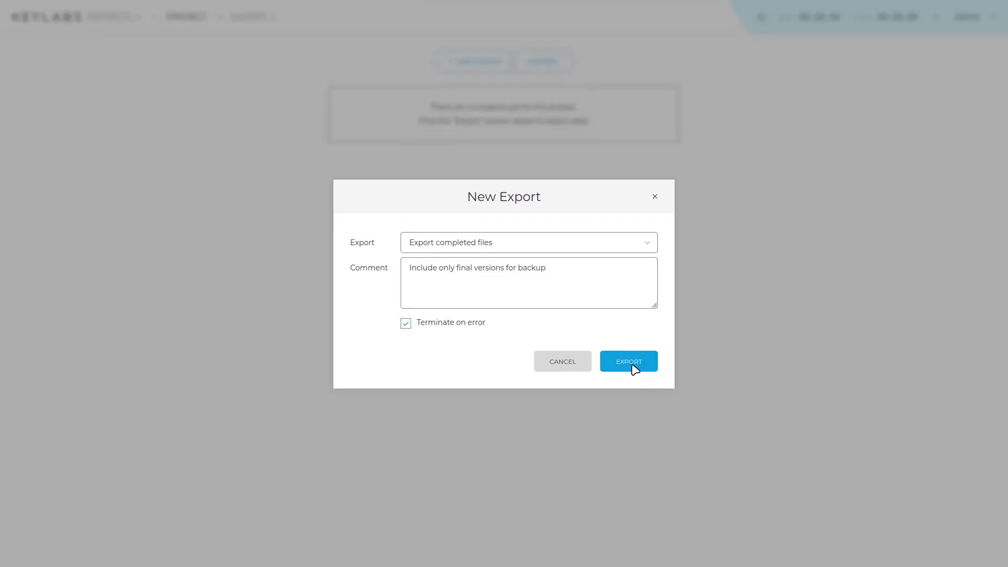
{"action": "left_click", "coordinate": [633, 366]}
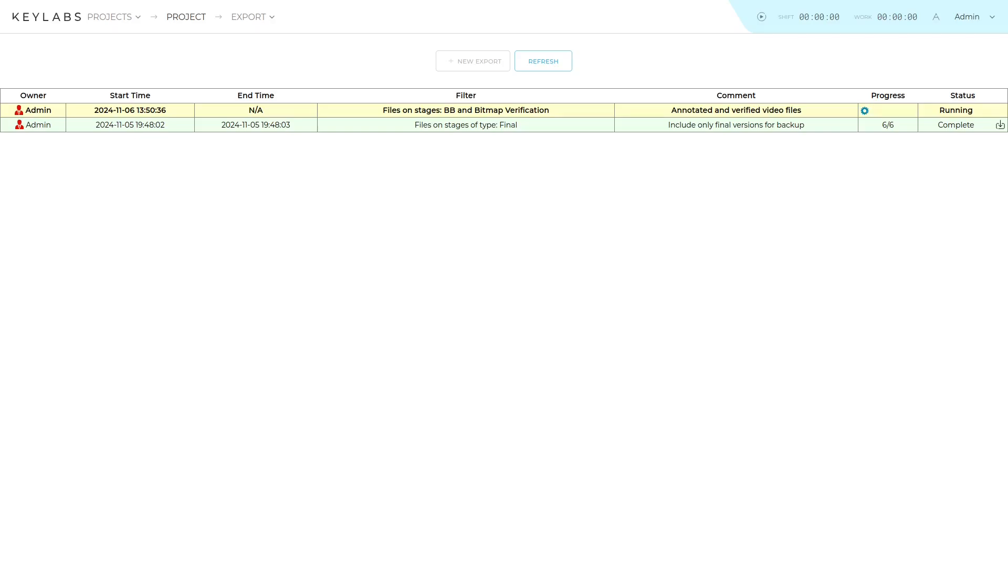
Step: Refresh the export list and terminate the running BB and Bitmap Verification export
{"action": "left_click", "coordinate": [554, 70]}
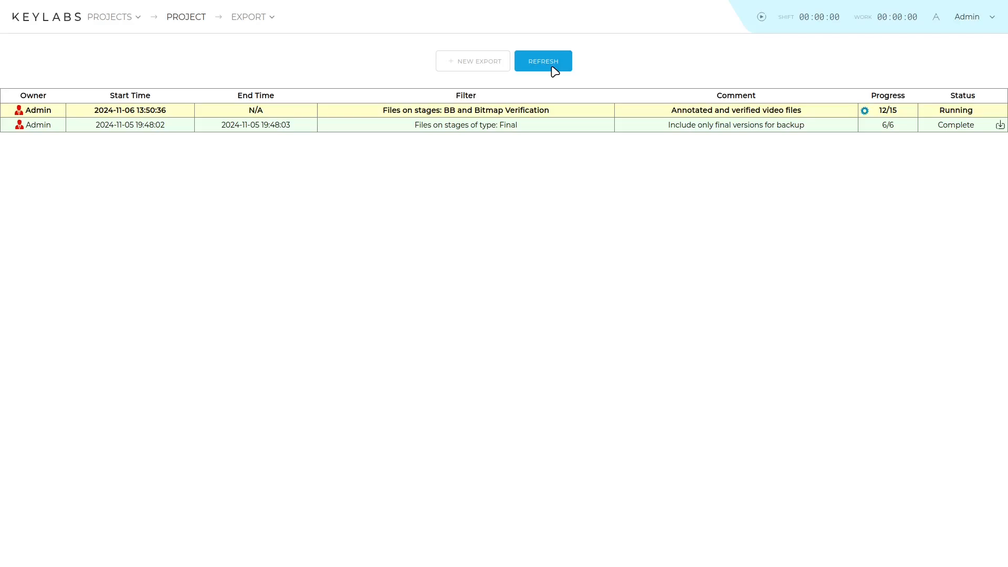
{"action": "right_click", "coordinate": [567, 109]}
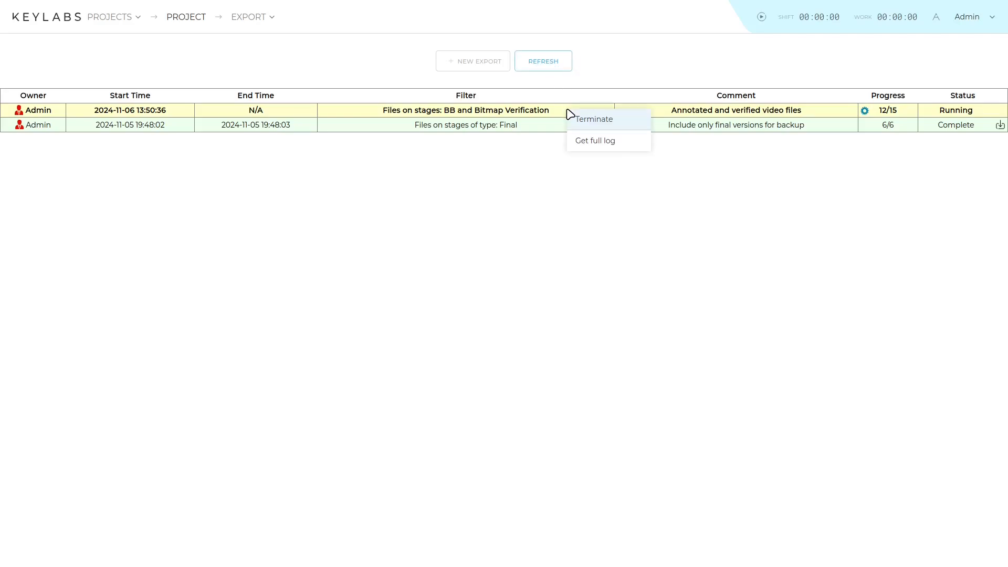
{"action": "left_click", "coordinate": [614, 125]}
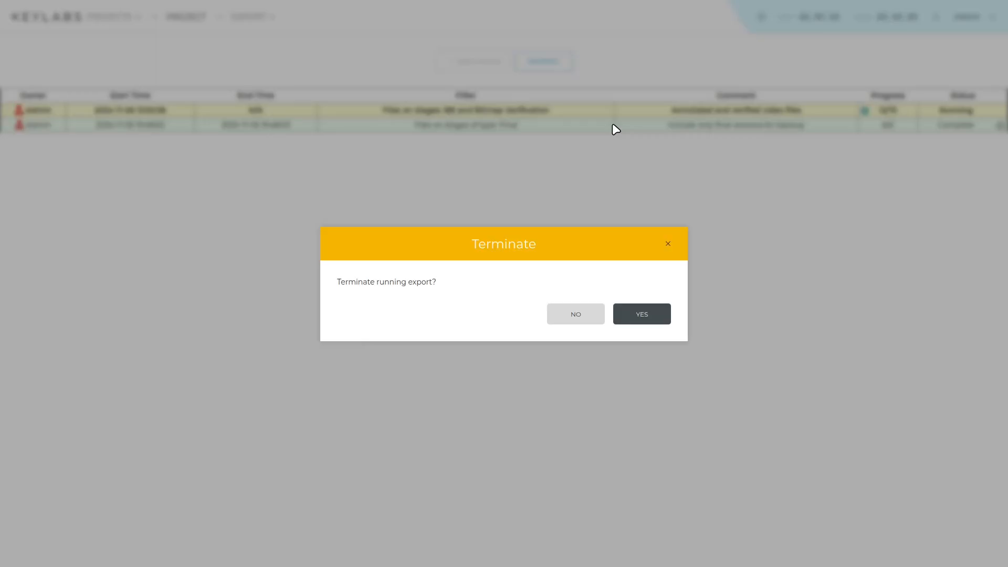
{"action": "left_click", "coordinate": [642, 314]}
Step: Download the exported data of the completed Final-stage export
{"action": "left_click", "coordinate": [543, 61]}
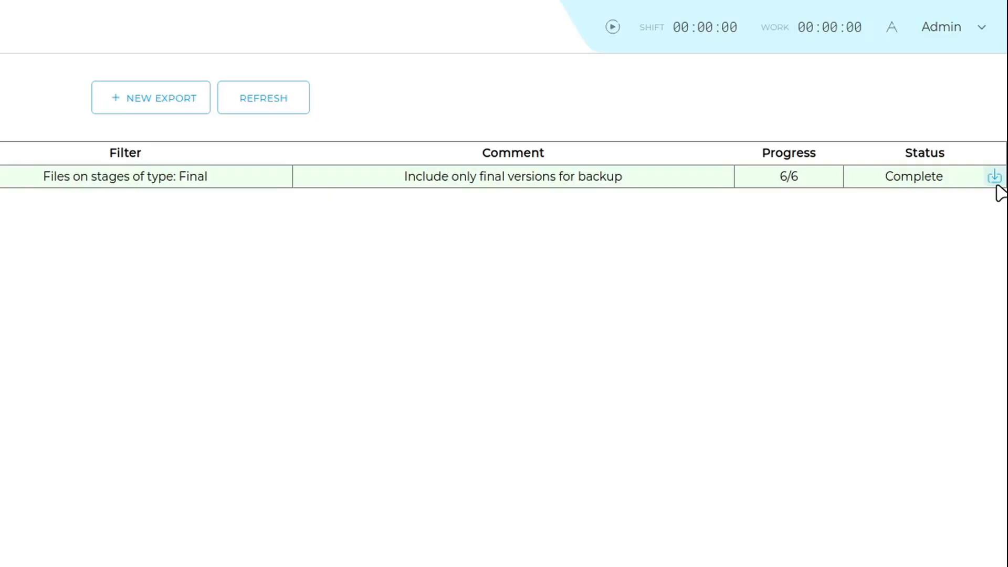
{"action": "left_click", "coordinate": [997, 187]}
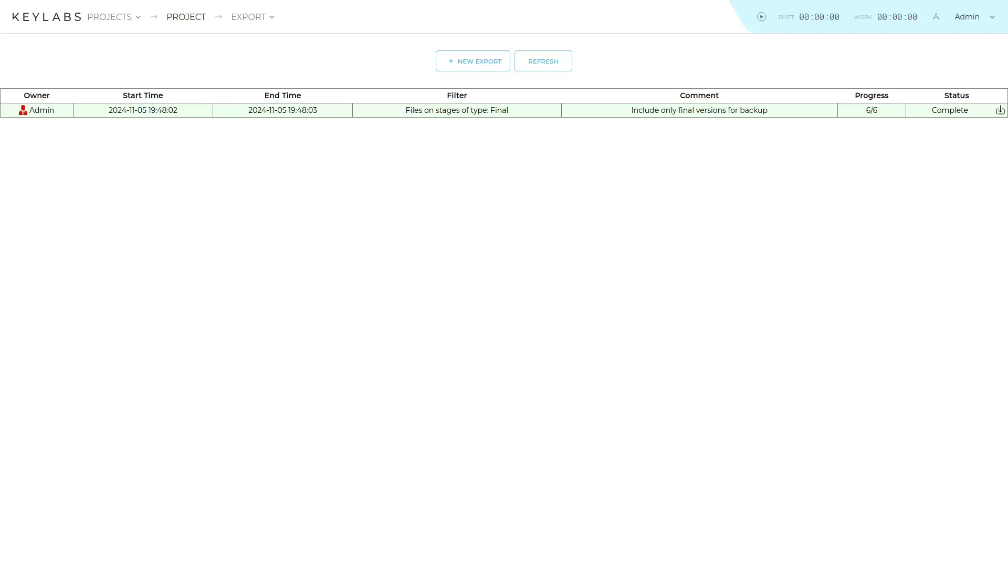
{"action": "right_click", "coordinate": [768, 113]}
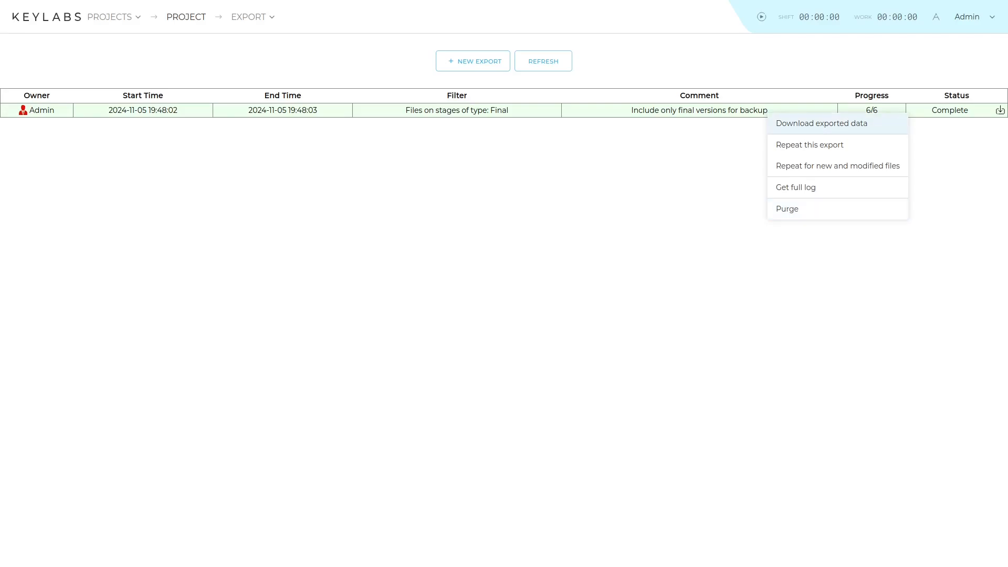
{"action": "left_click", "coordinate": [822, 123]}
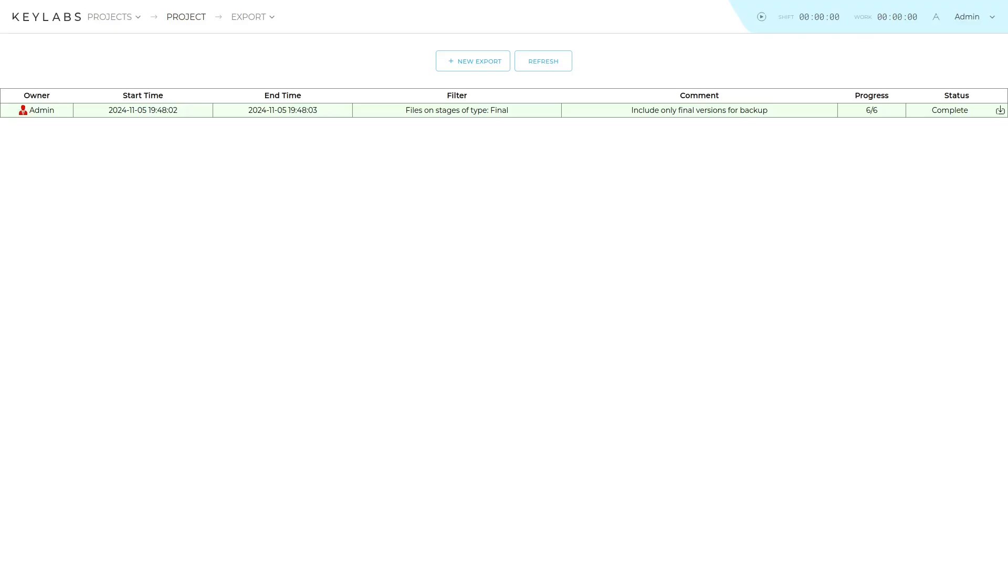
Step: Repeat the completed export with the comment "repeating previous export"
{"action": "right_click", "coordinate": [767, 112]}
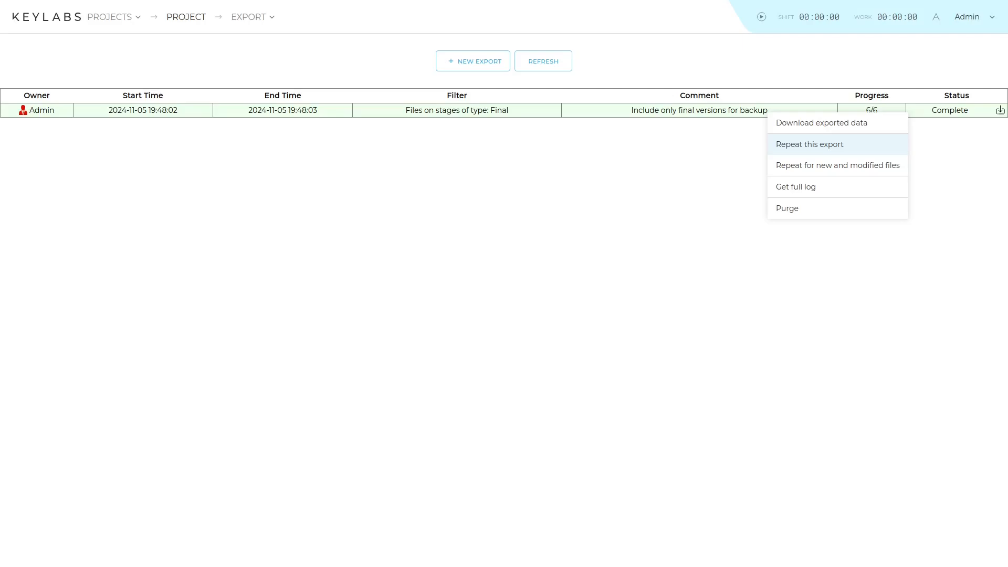
{"action": "left_click", "coordinate": [810, 144]}
{"action": "type", "text": "repeating previous export"}
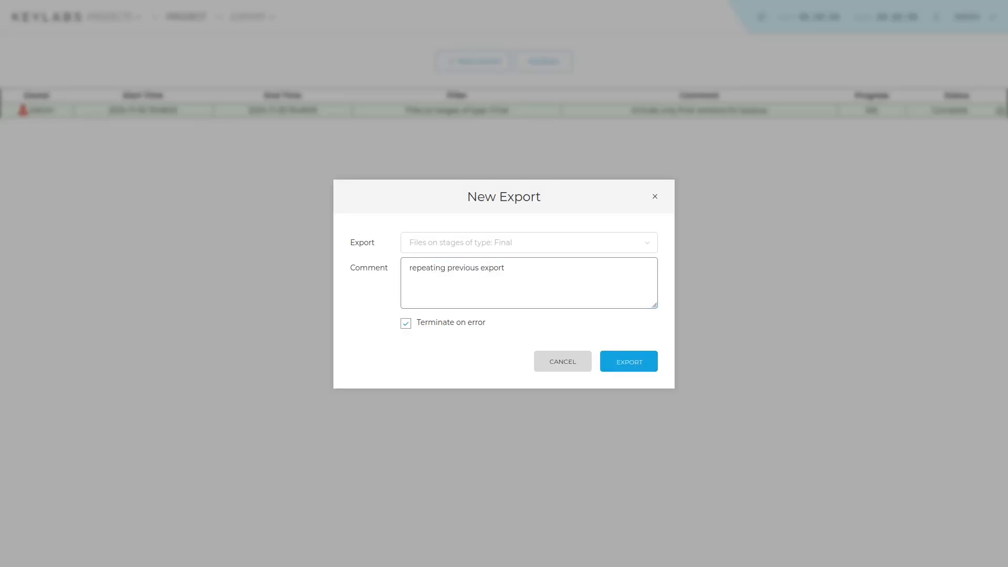
{"action": "left_click", "coordinate": [629, 362]}
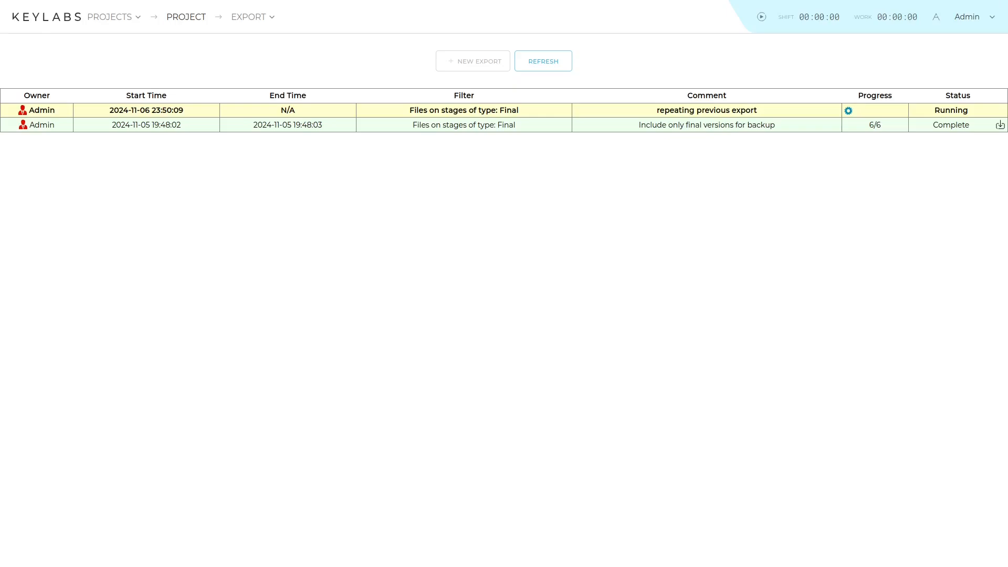
Step: Repeat the completed export for new and modified files with the comment "added files export"
{"action": "left_click", "coordinate": [544, 61]}
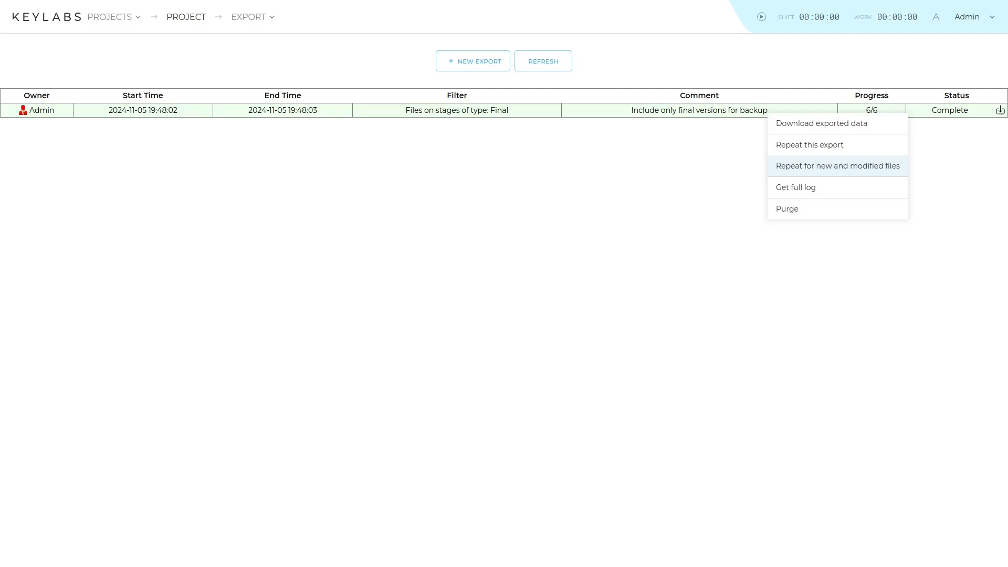
{"action": "left_click", "coordinate": [838, 166]}
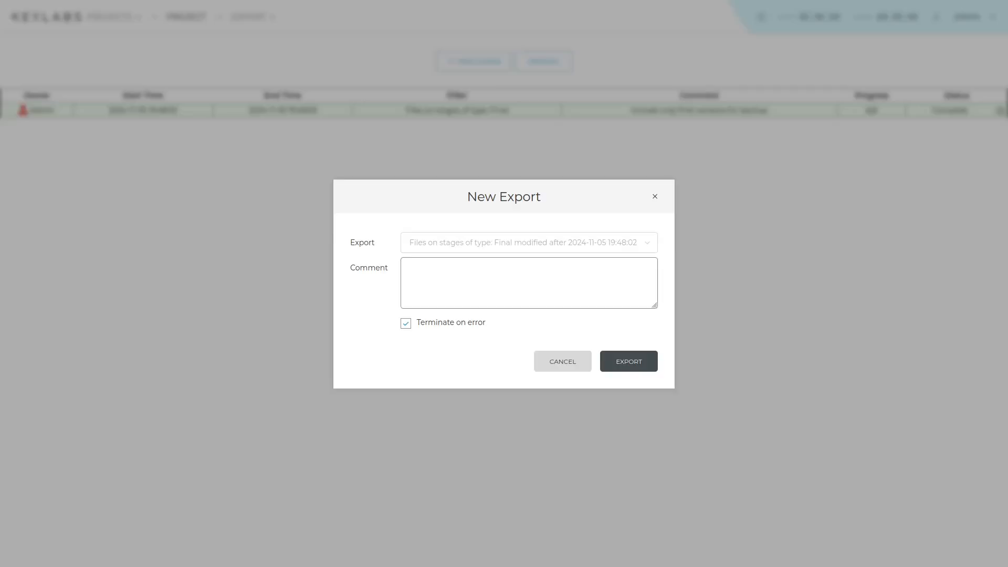
{"action": "type", "text": "added files export"}
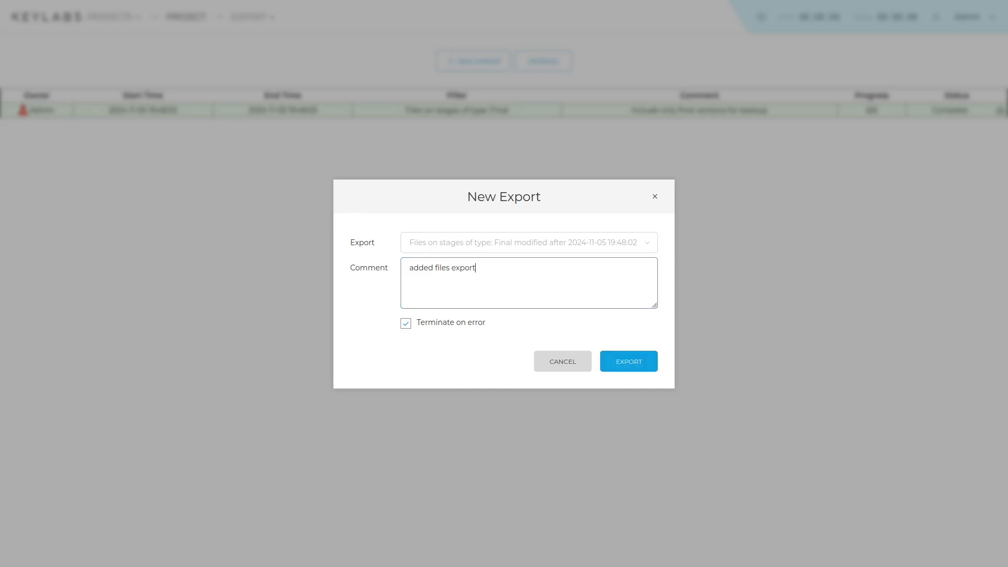
{"action": "left_click", "coordinate": [629, 362]}
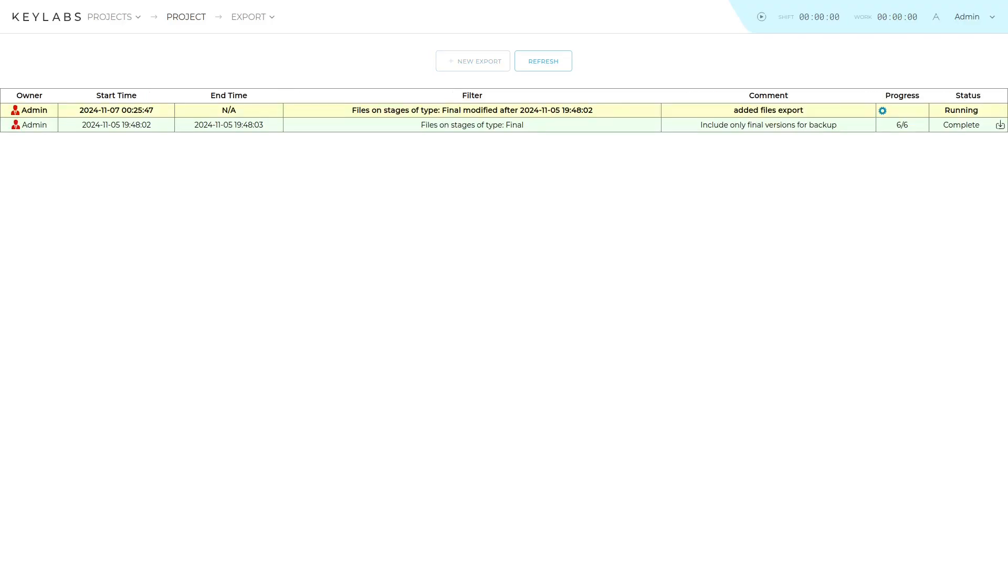
Step: Get the full log of the completed export
{"action": "left_click", "coordinate": [544, 61]}
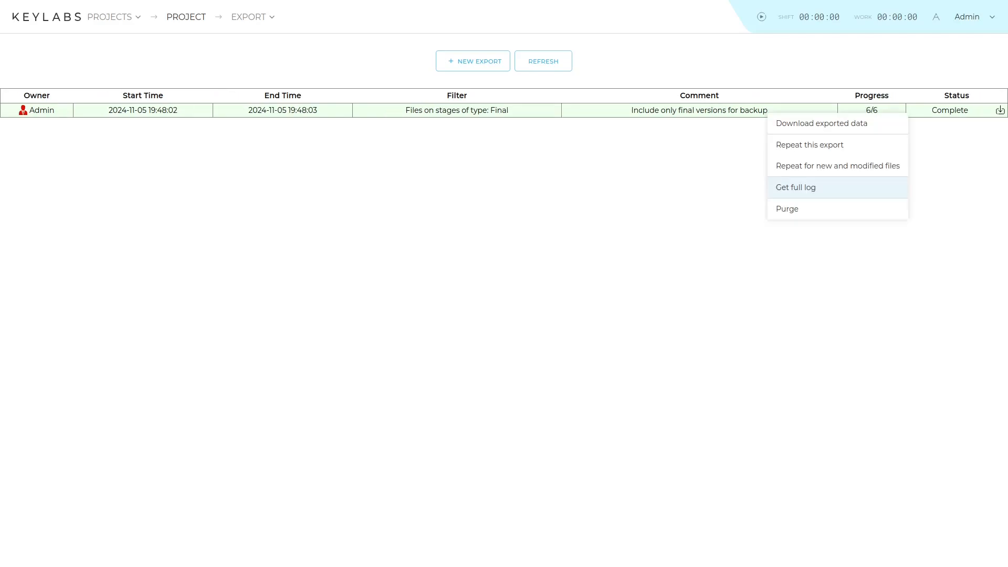
{"action": "left_click", "coordinate": [796, 187]}
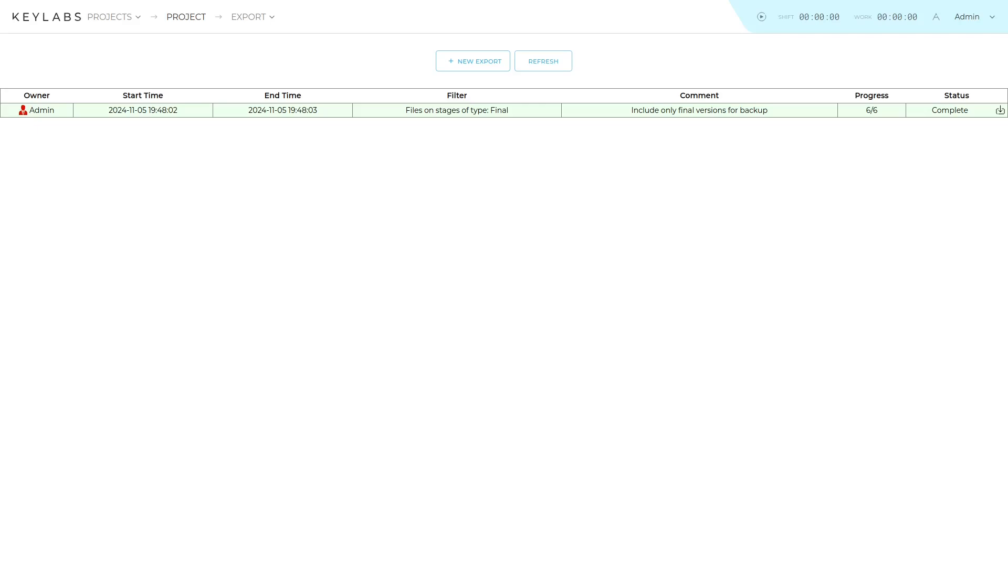
Step: Purge the completed export's data and log
{"action": "right_click", "coordinate": [767, 113]}
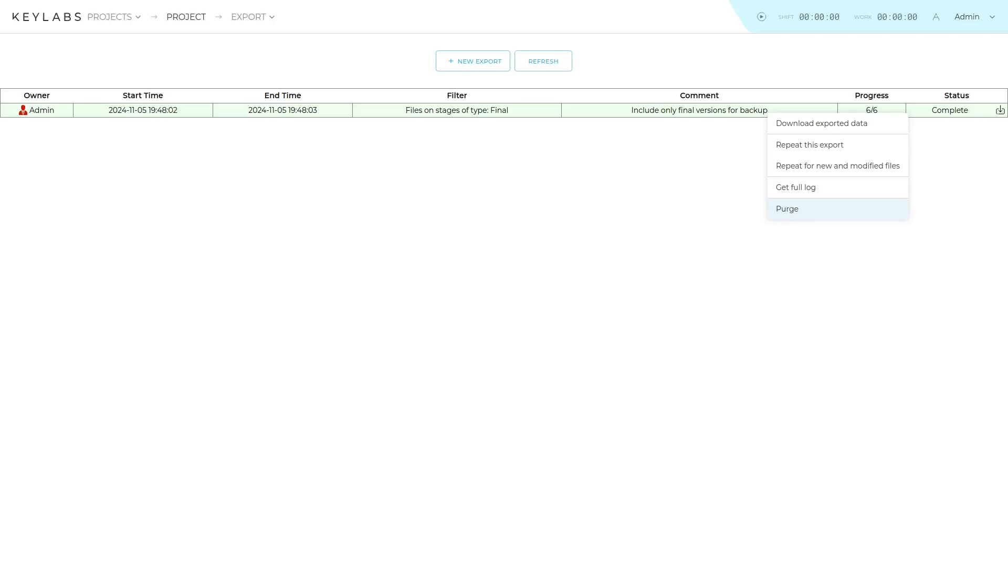
{"action": "left_click", "coordinate": [788, 209]}
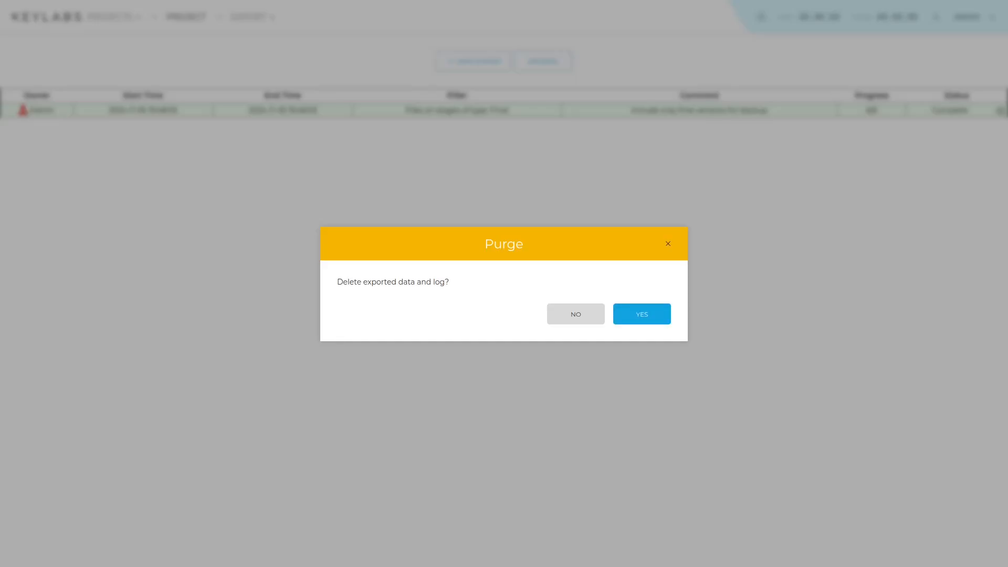
{"action": "left_click", "coordinate": [642, 314]}
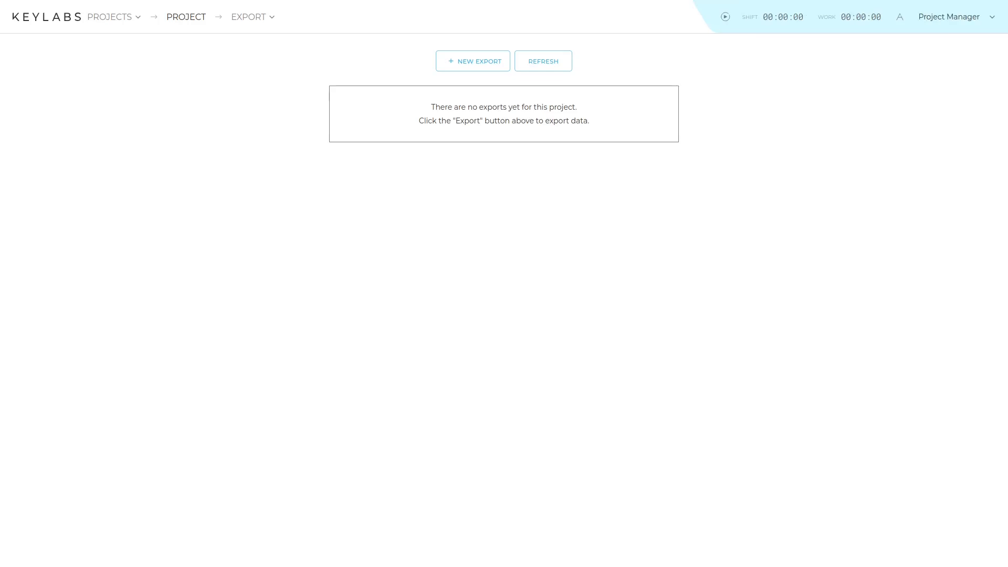
Step: Switch from the Export page to the project's Files page
{"action": "left_click", "coordinate": [248, 18]}
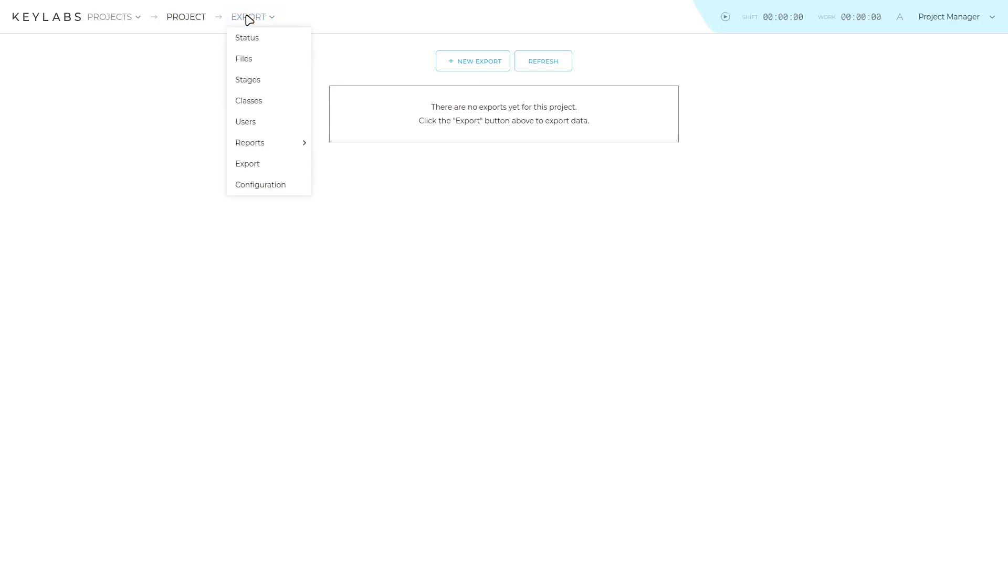
{"action": "left_click", "coordinate": [251, 65]}
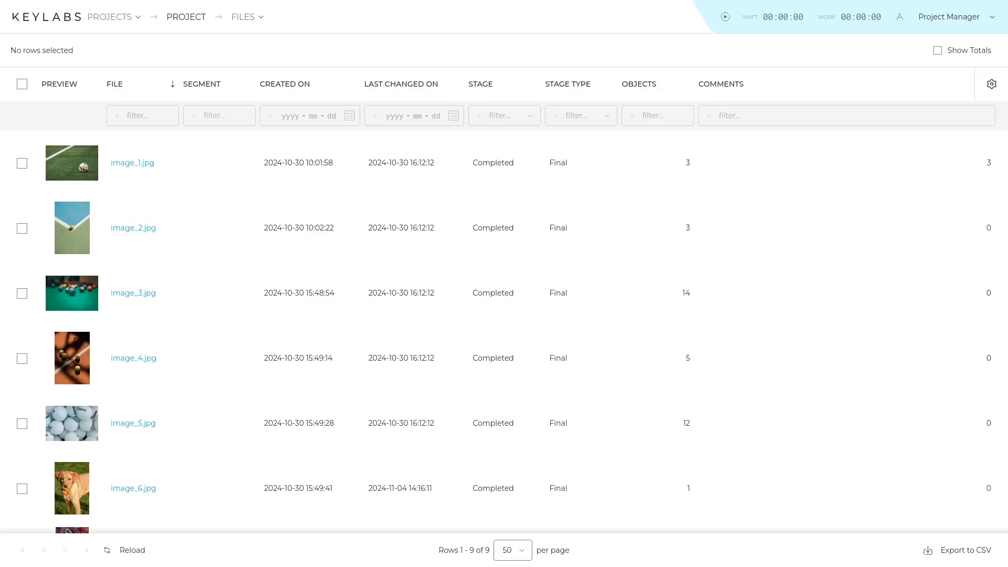
Step: Export the file image_1.jpg from the file list
{"action": "right_click", "coordinate": [187, 165]}
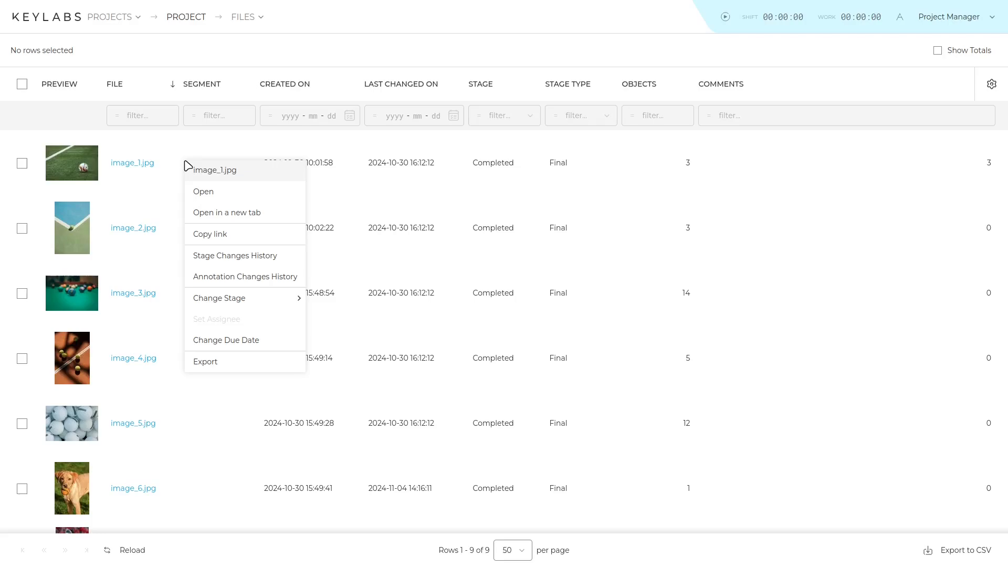
{"action": "left_click", "coordinate": [223, 370]}
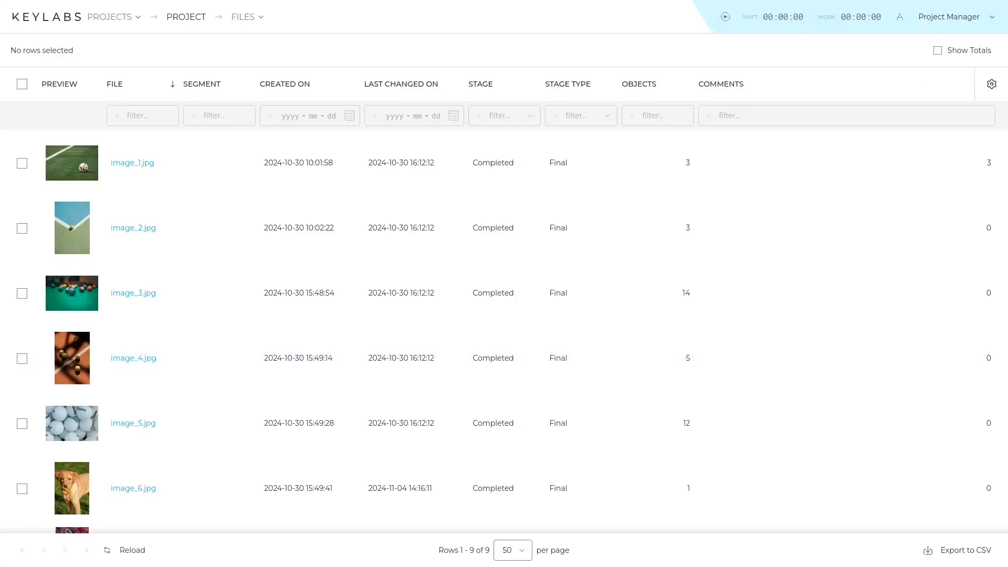
Step: Select the files image_1.jpg, image_3.jpg and image_4.jpg in the file list
{"action": "left_click", "coordinate": [23, 163]}
{"action": "left_click", "coordinate": [22, 293]}
{"action": "left_click", "coordinate": [22, 360]}
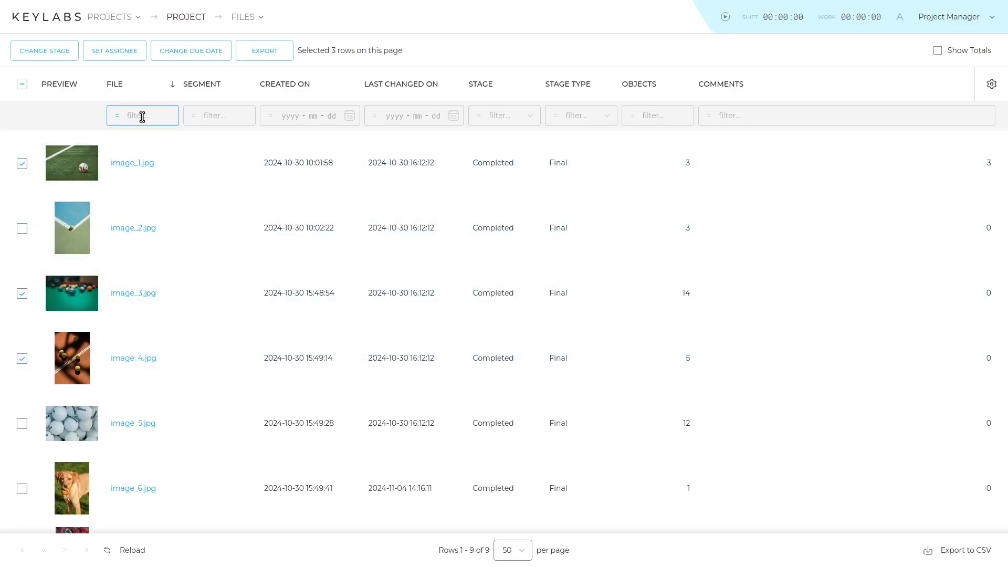
Step: Open the Stage and Stage Type column filters to review their options
{"action": "left_click", "coordinate": [414, 117]}
{"action": "left_click", "coordinate": [530, 116]}
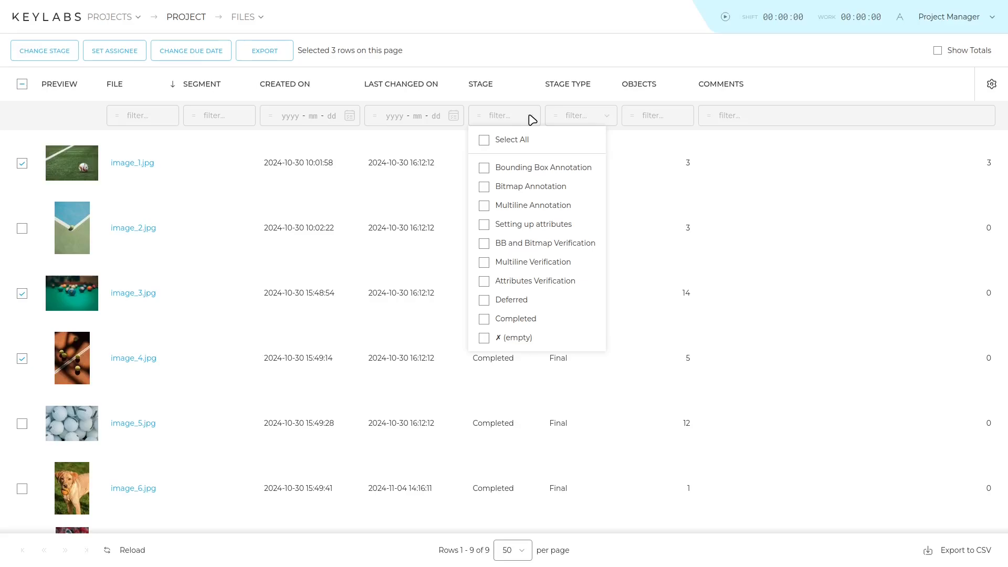
{"action": "left_click", "coordinate": [532, 118]}
{"action": "left_click", "coordinate": [608, 119]}
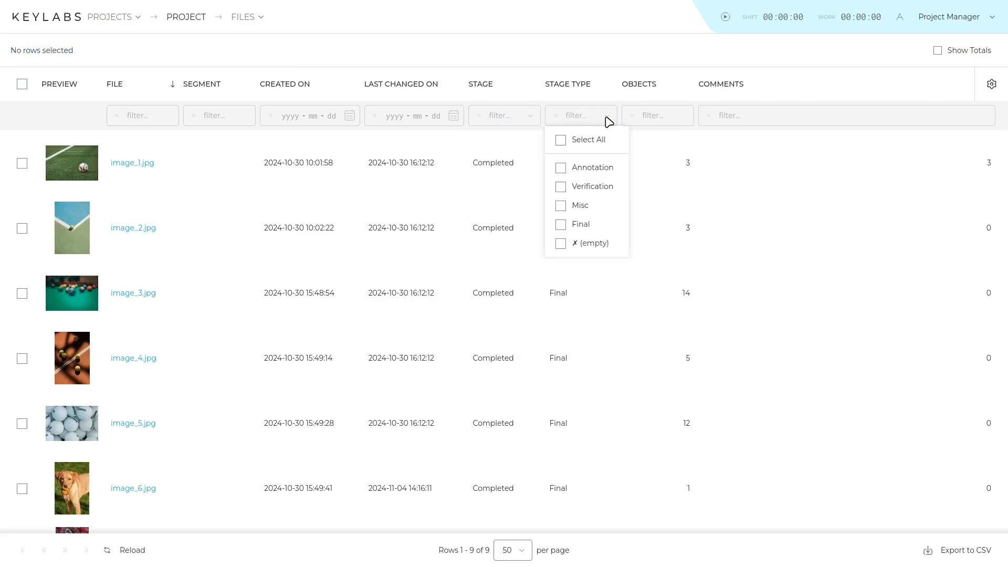
{"action": "left_click", "coordinate": [608, 120]}
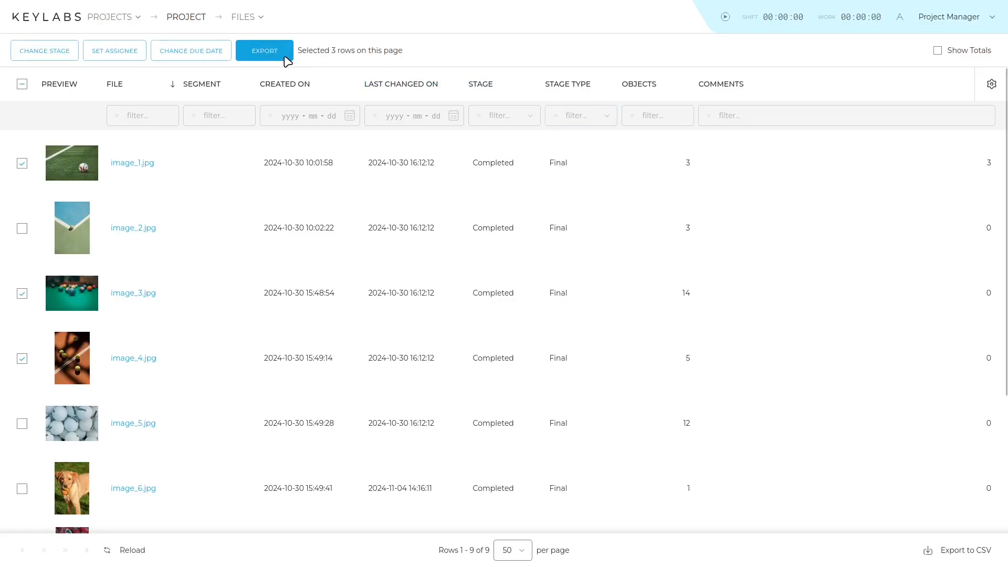
Step: Export the three selected files and confirm the export request dialog
{"action": "left_click", "coordinate": [283, 52]}
{"action": "left_click", "coordinate": [632, 364]}
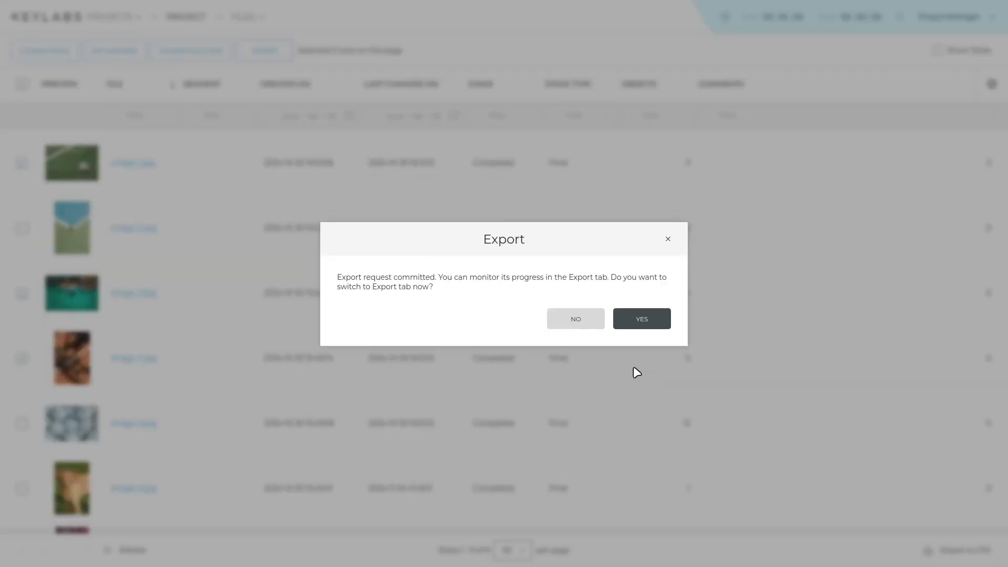
{"action": "left_click", "coordinate": [641, 328]}
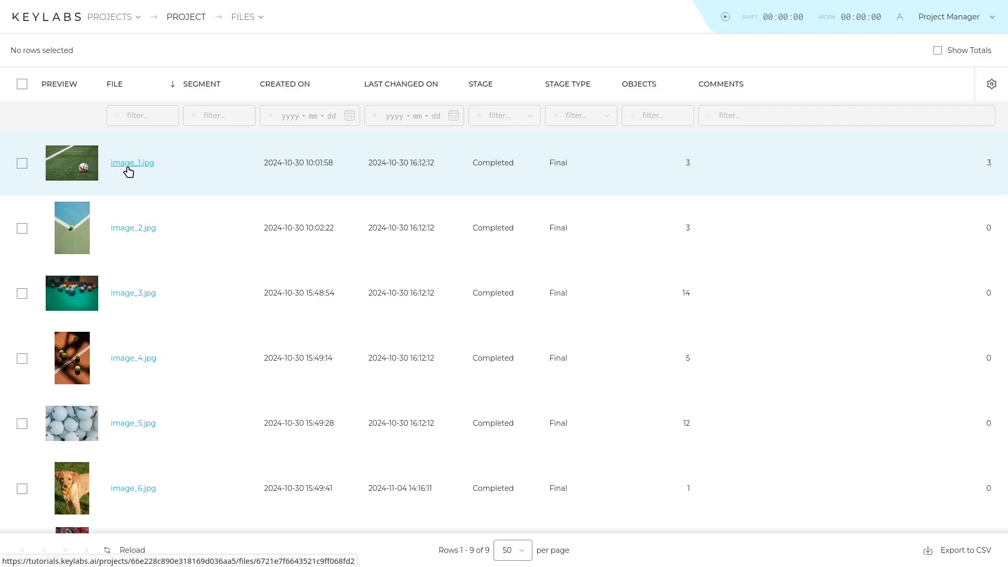
Step: Open image_1.jpg in the annotation editor and export it from the file toolbar
{"action": "left_click", "coordinate": [128, 169]}
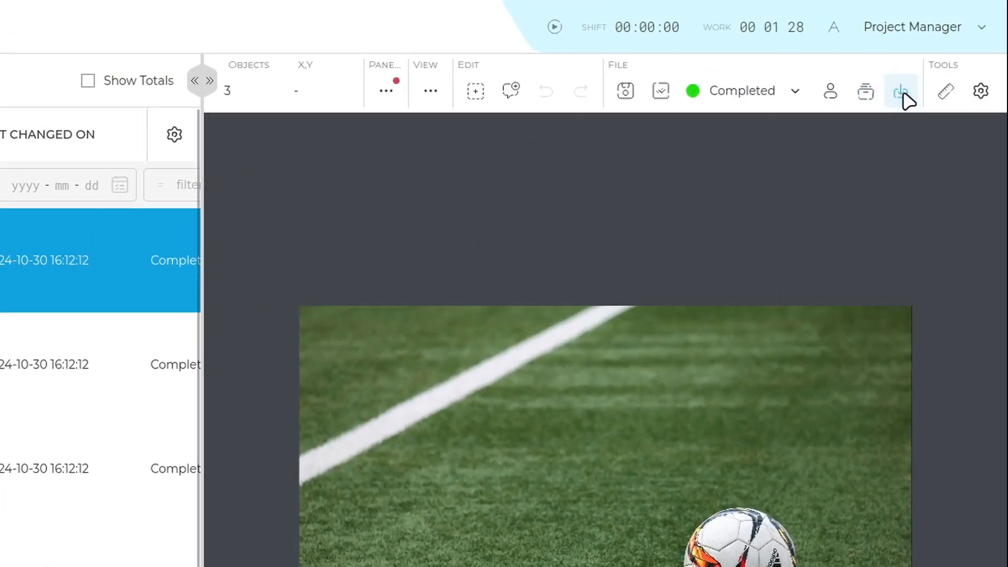
{"action": "left_click", "coordinate": [904, 96]}
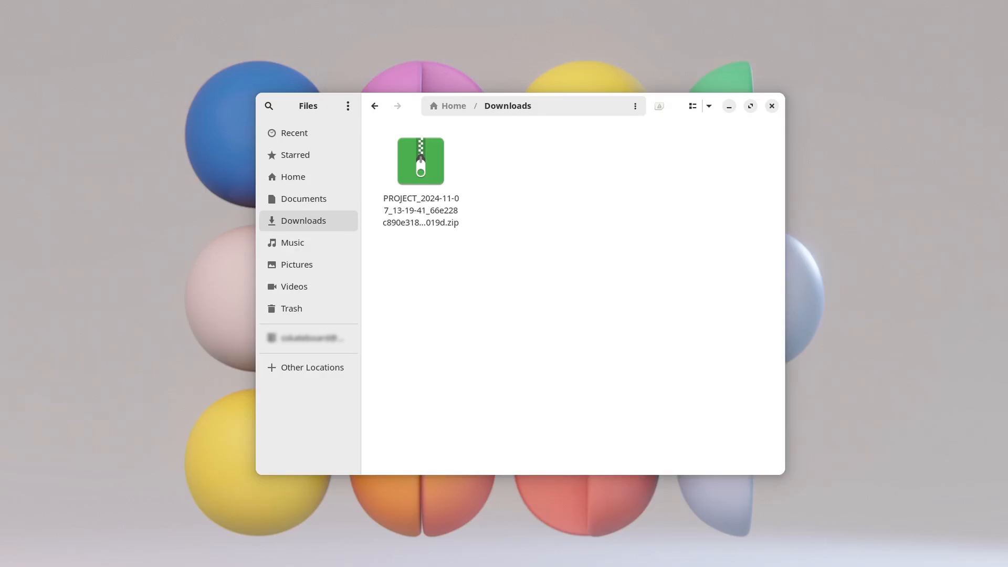
Step: Open the downloaded PROJECT export ZIP archive from the Downloads folder
{"action": "left_click", "coordinate": [461, 230]}
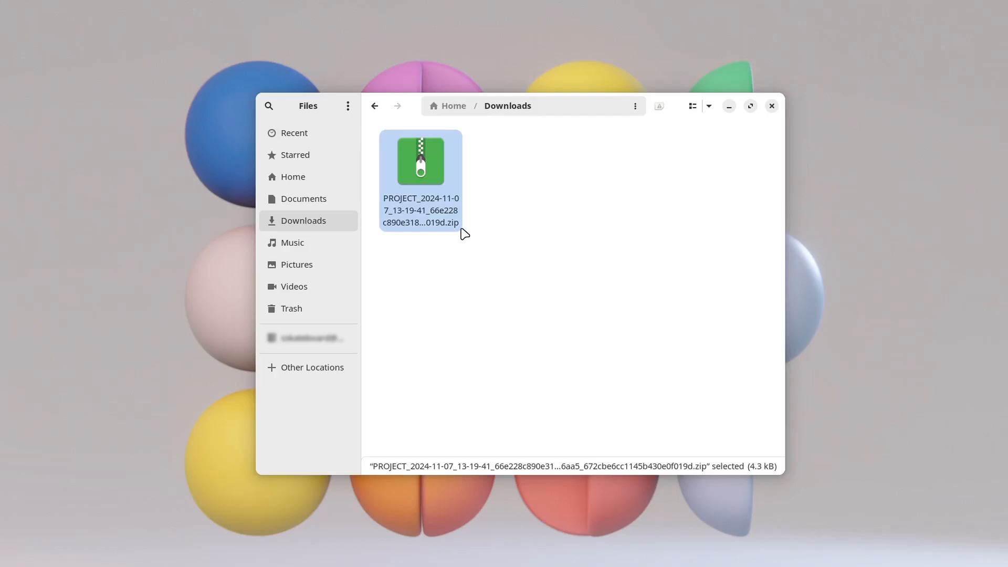
{"action": "double_click", "coordinate": [464, 234]}
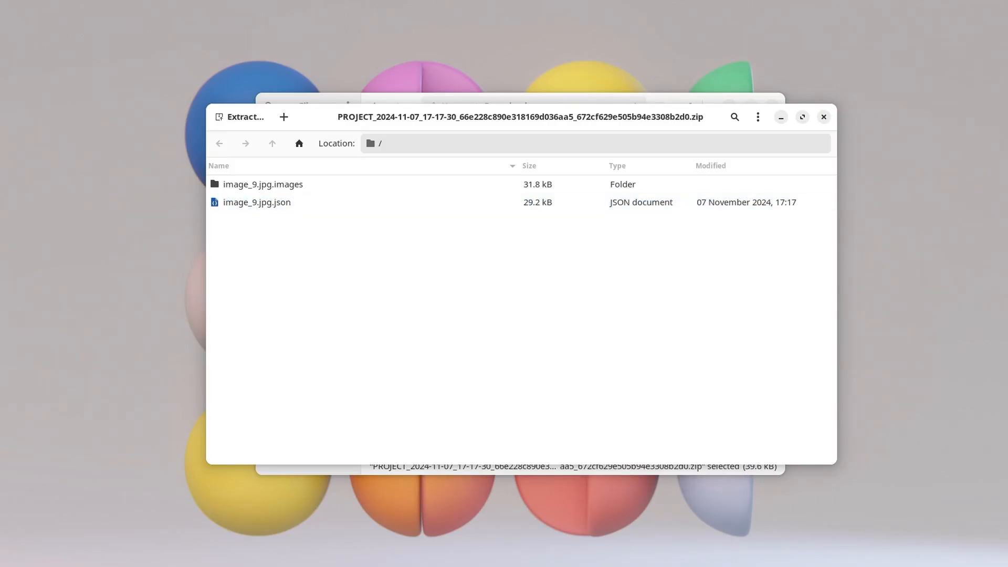
Step: Browse into the image_9.jpg.images folder and its 00001 subfolder to inspect the exported PNG masks
{"action": "double_click", "coordinate": [262, 185]}
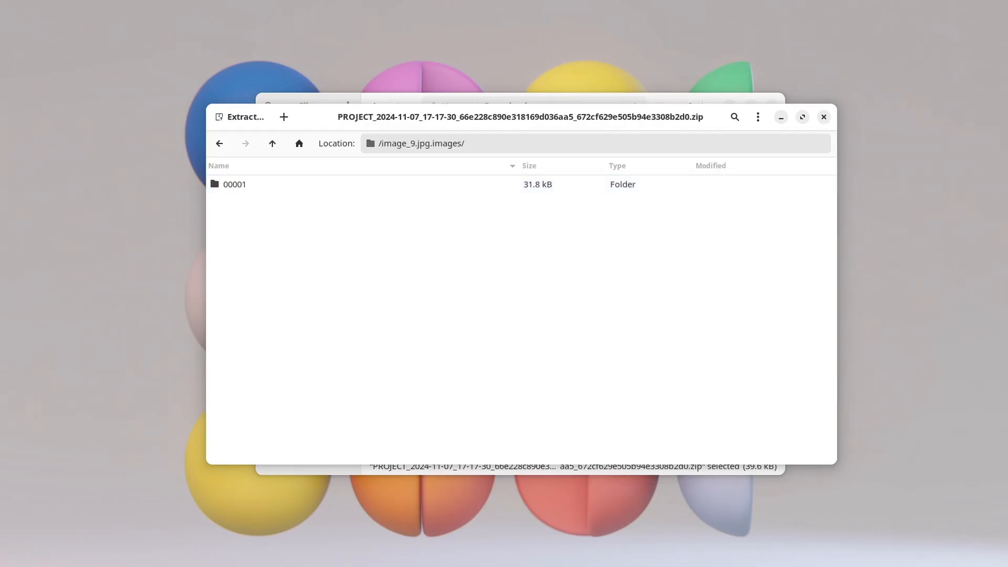
{"action": "double_click", "coordinate": [263, 185]}
{"action": "left_click", "coordinate": [263, 184]}
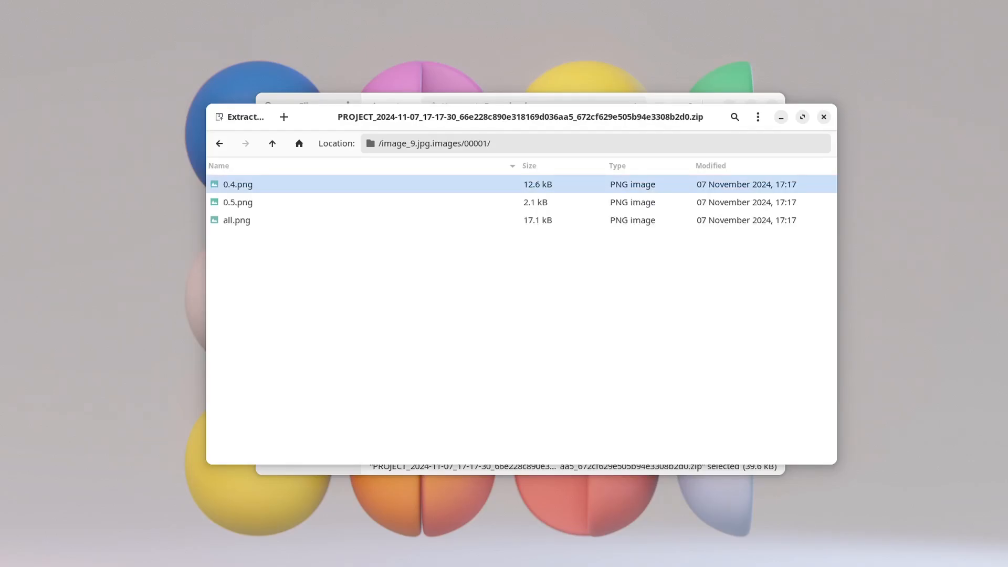
{"action": "left_click", "coordinate": [263, 203]}
{"action": "left_click", "coordinate": [263, 220]}
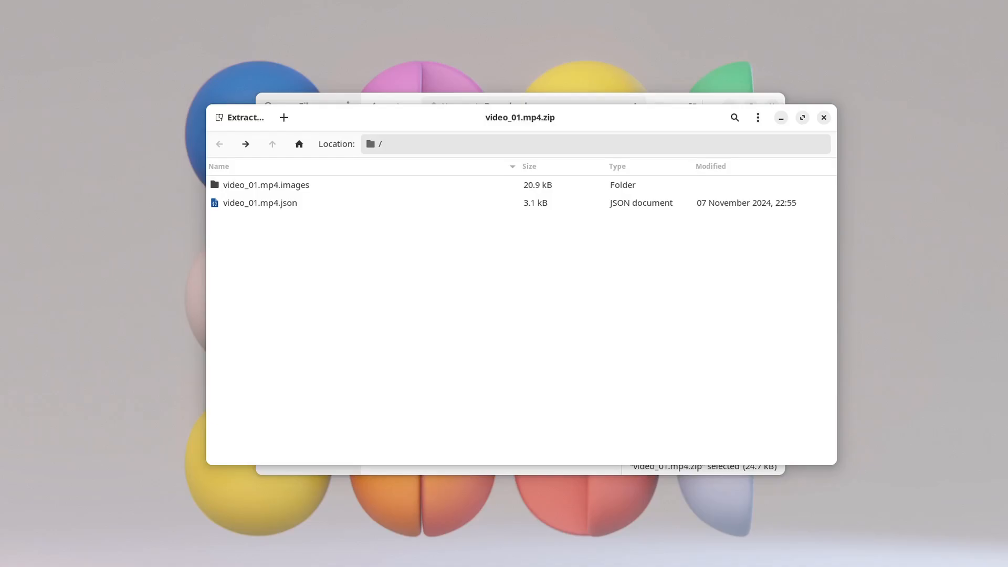
Step: Open the video_01.mp4.images folder in the video_01.mp4.zip archive and select frame folder 00001
{"action": "left_click", "coordinate": [266, 185]}
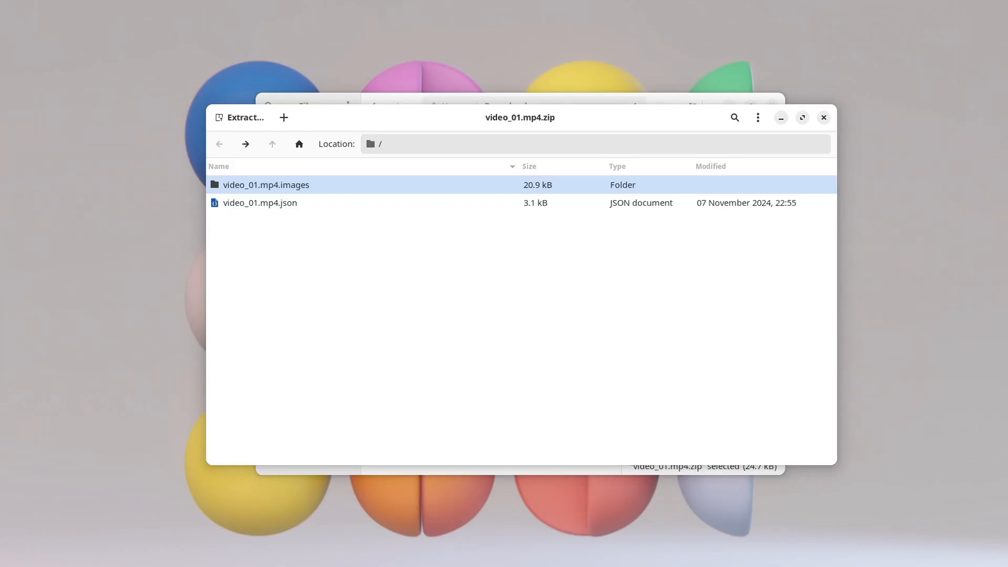
{"action": "key", "text": "Return"}
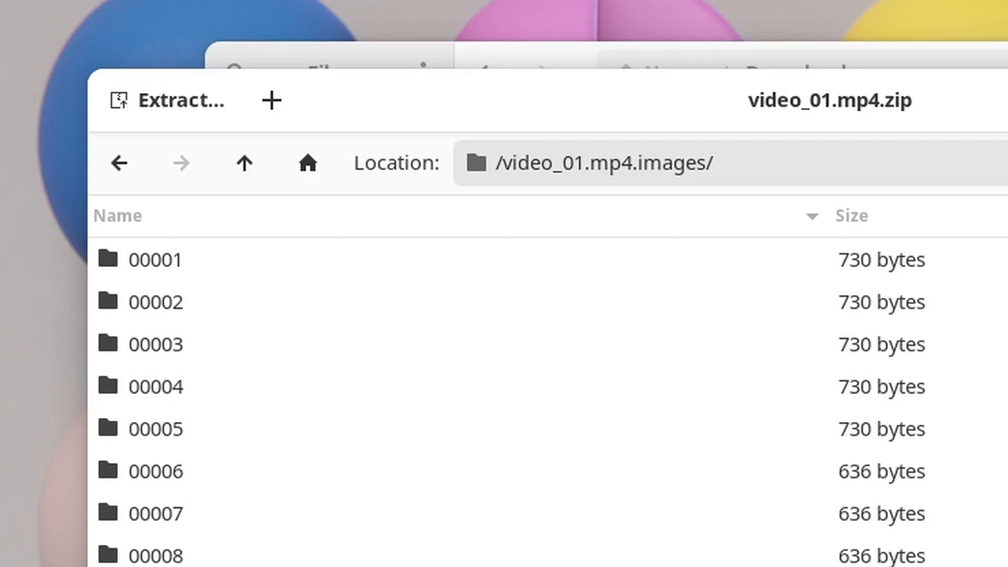
{"action": "left_click", "coordinate": [156, 260]}
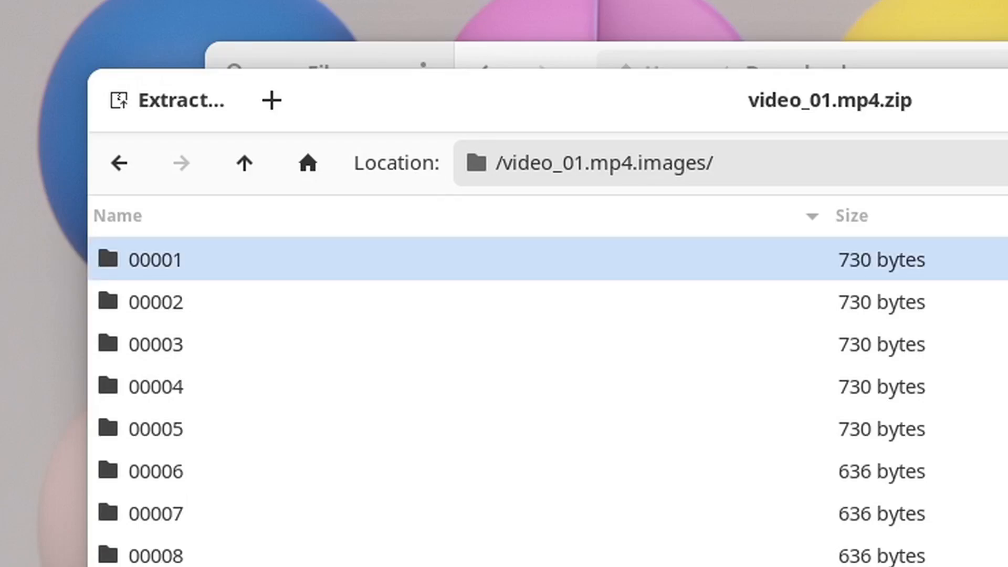